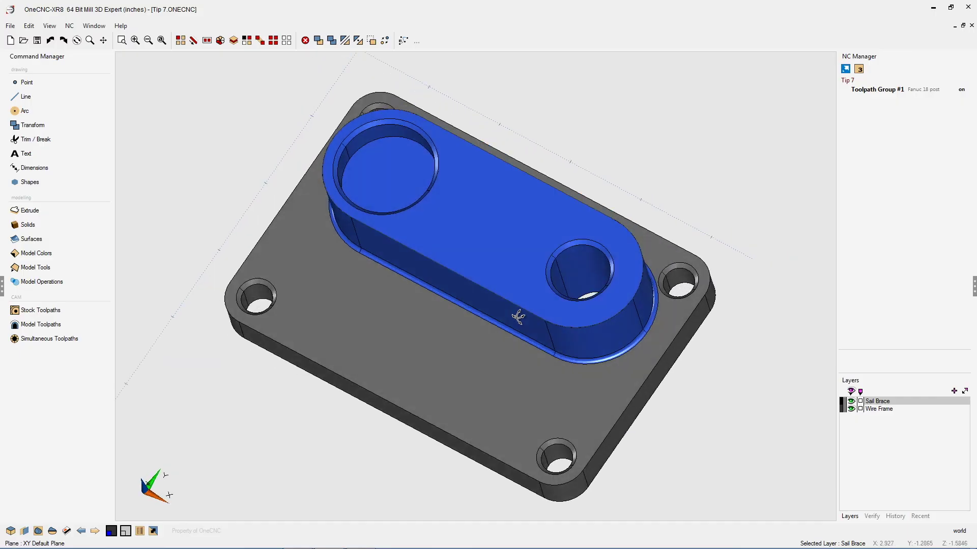
Step: Orbit the mounting-plate part toward a more top-down view
middle_click_drag(583, 249, 516, 278)
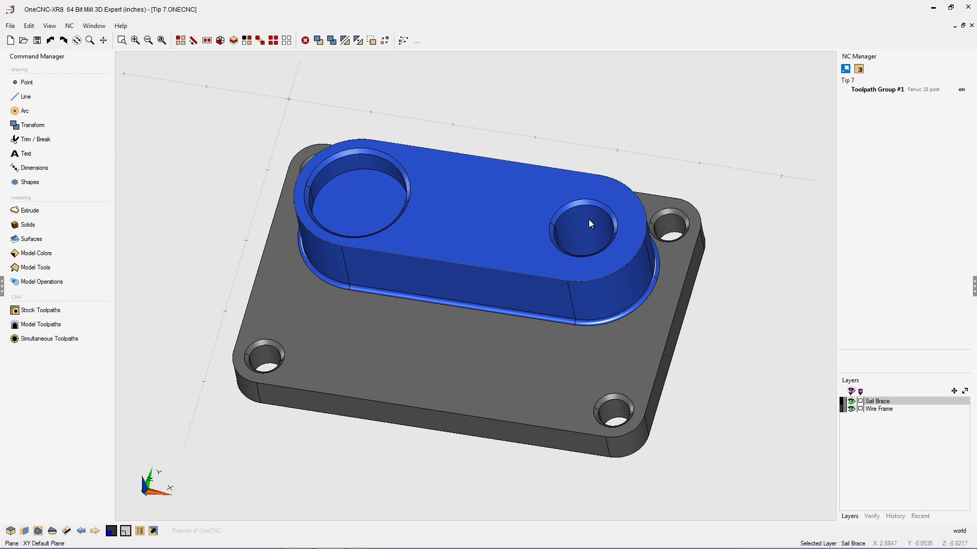
Step: Hide the Sail Brace layer, switch to Top View, and bring up the Line commands
left_click(851, 402)
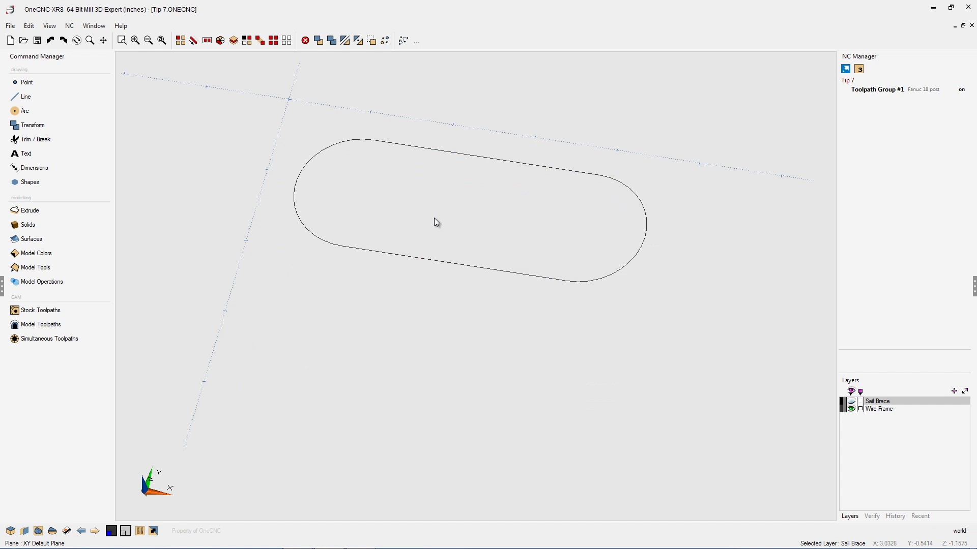
right_click(494, 236)
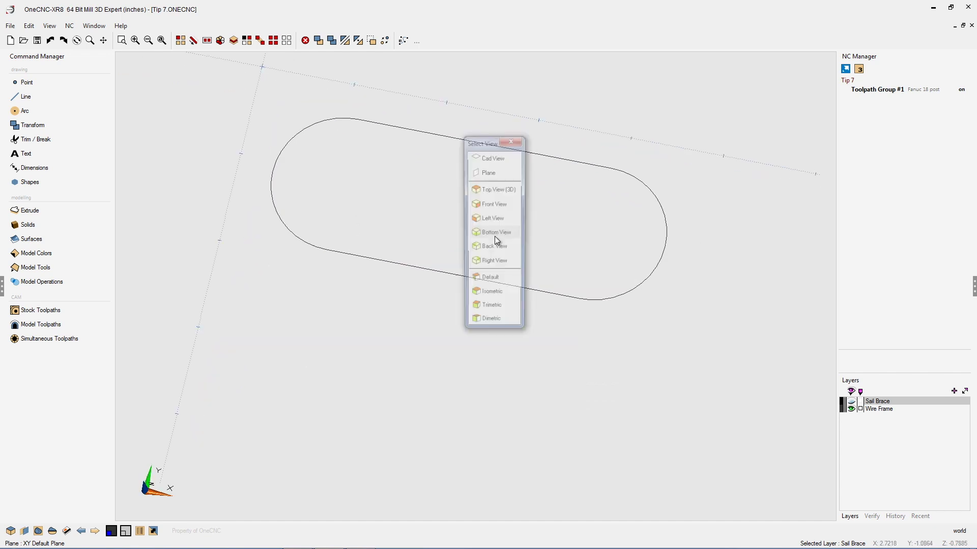
left_click(494, 236)
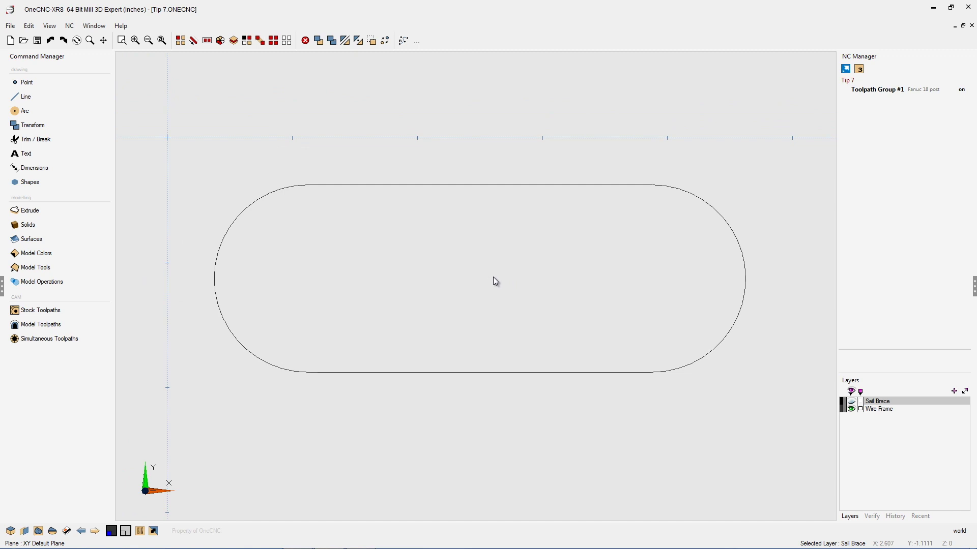
left_click(33, 99)
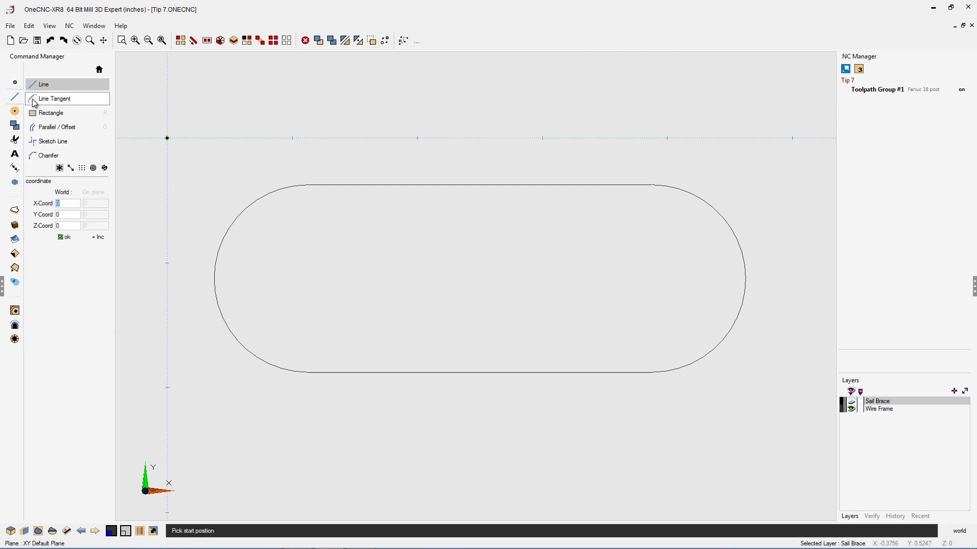
Step: Offset the slot's top edge 0.25 upward with Parallel / Offset
left_click(49, 132)
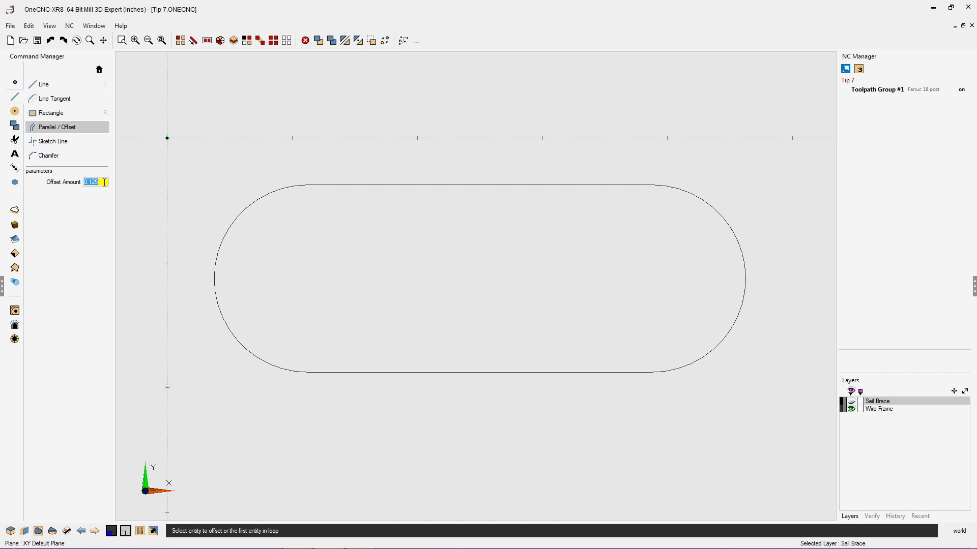
type(".25")
left_click(495, 169)
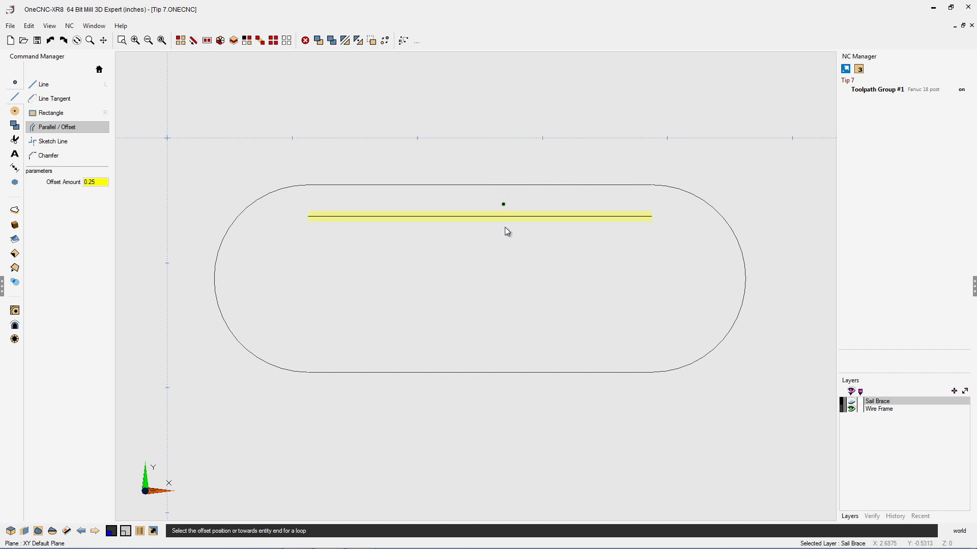
left_click(508, 160)
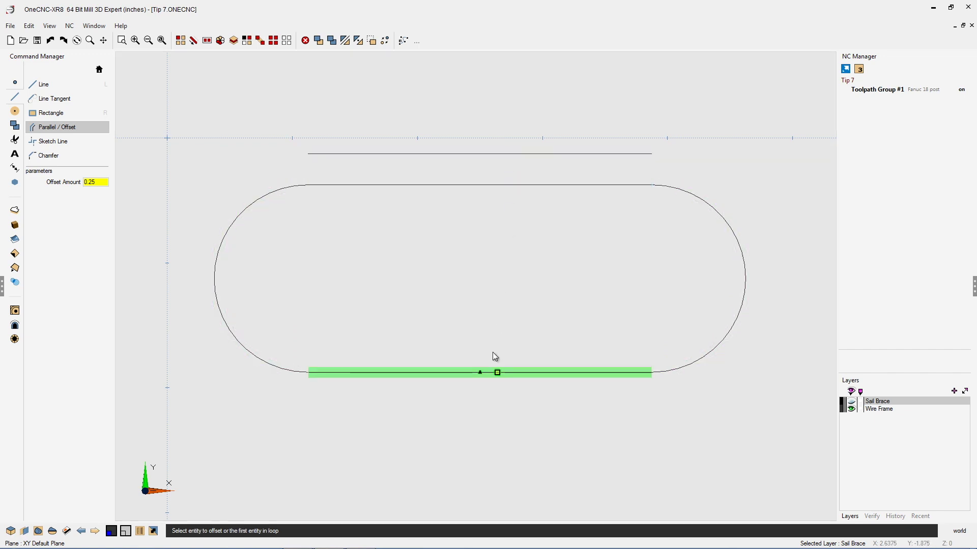
Step: Offset the bottom edge 0.05 toward the inside of the slot
left_click(491, 373)
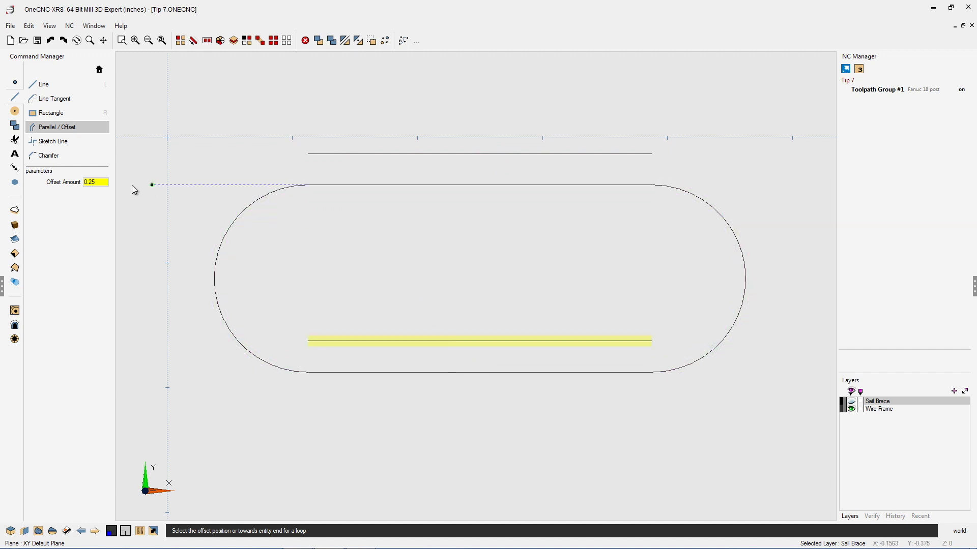
left_click(95, 182)
type("0.125")
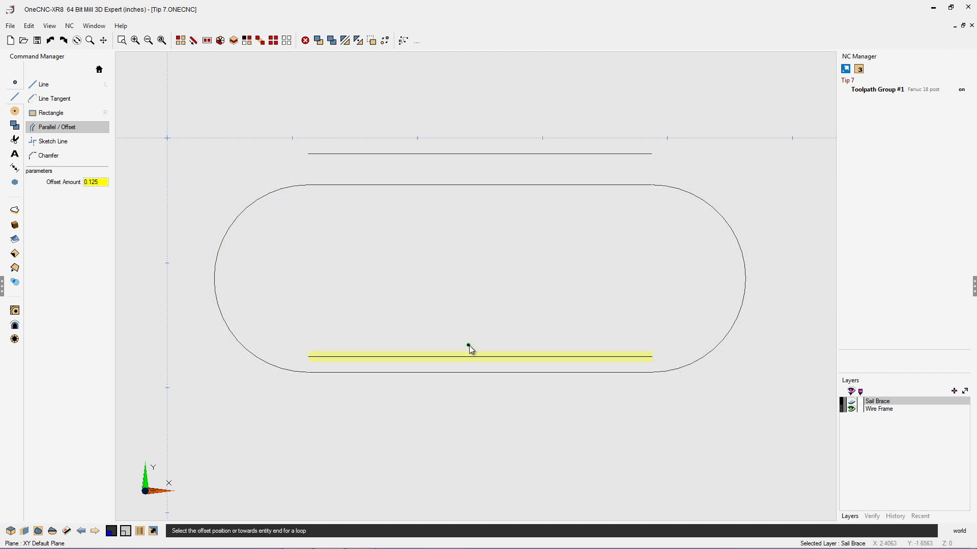
left_click(102, 183)
type("0.05")
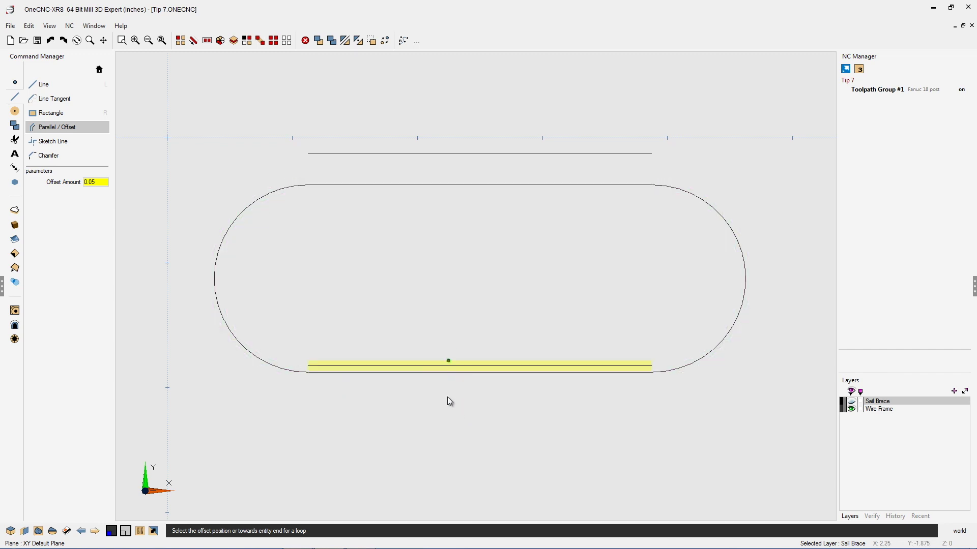
left_click(453, 367)
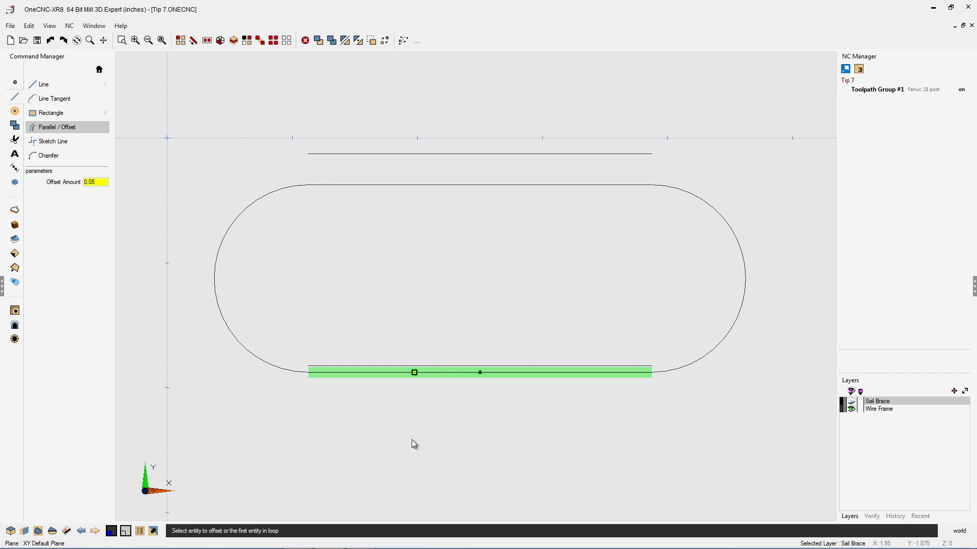
Step: Offset the left end arc 0.25 outward and finish the offset command
left_click(224, 242)
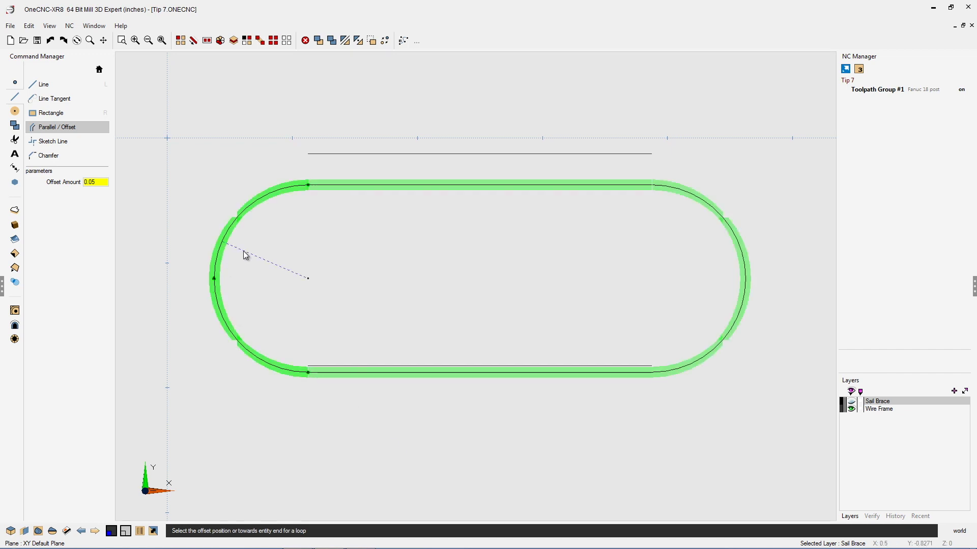
left_click(97, 182)
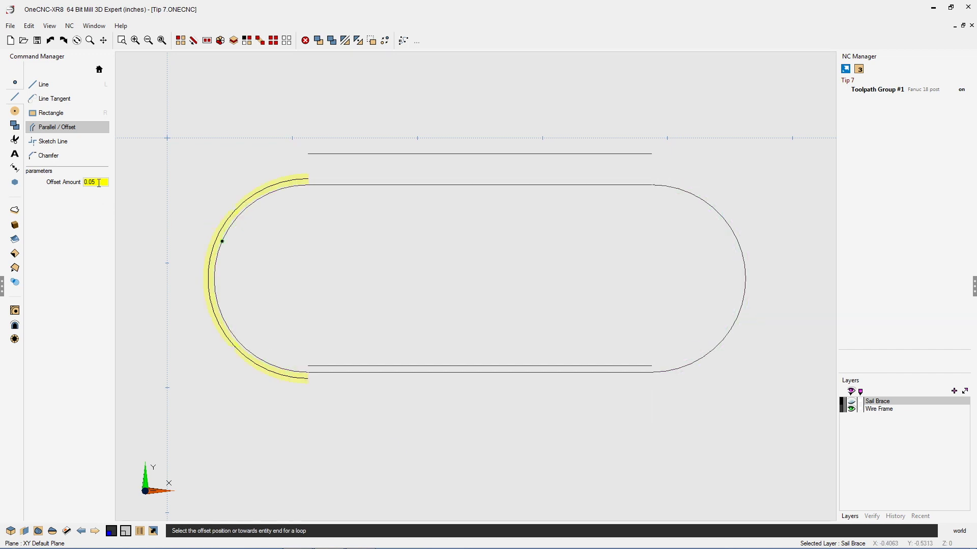
key("BackSpace")
type("0.25")
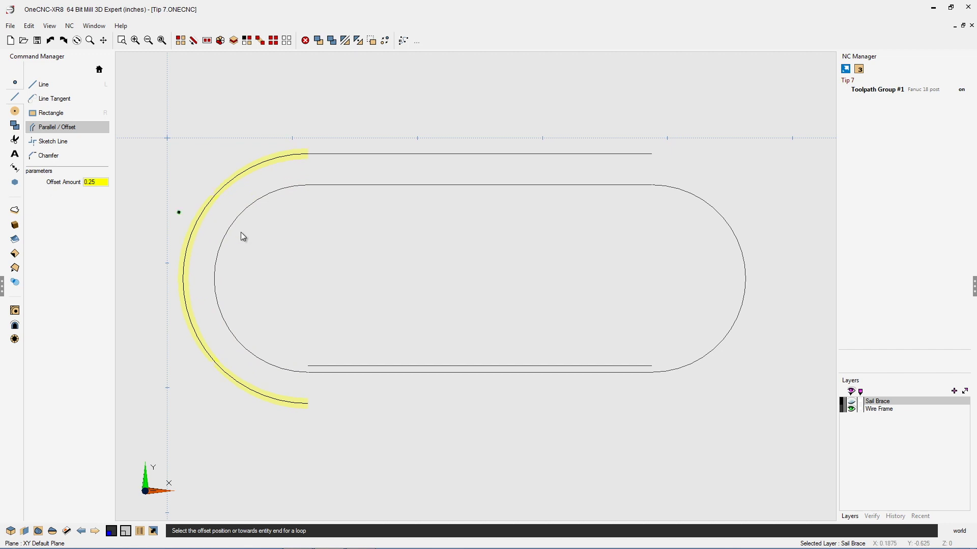
left_click(212, 217)
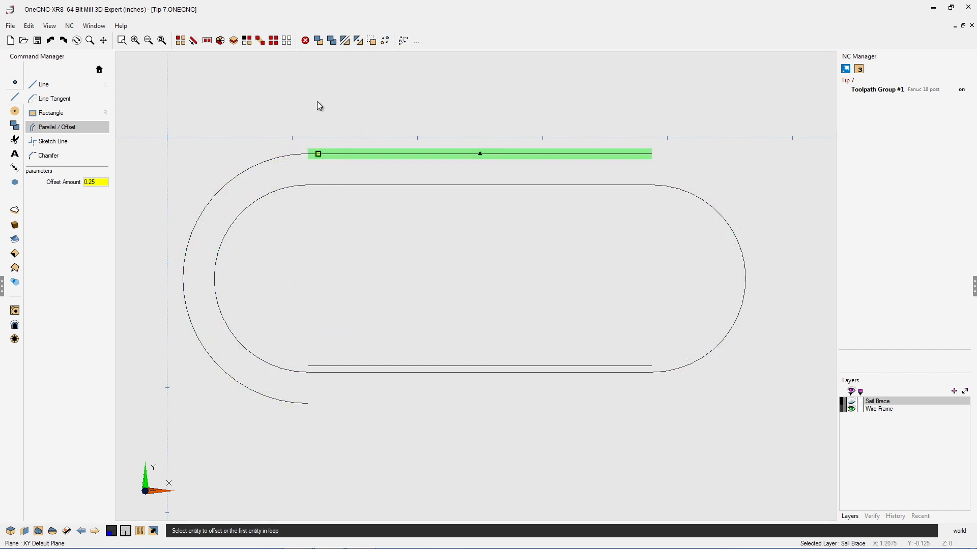
key("Escape")
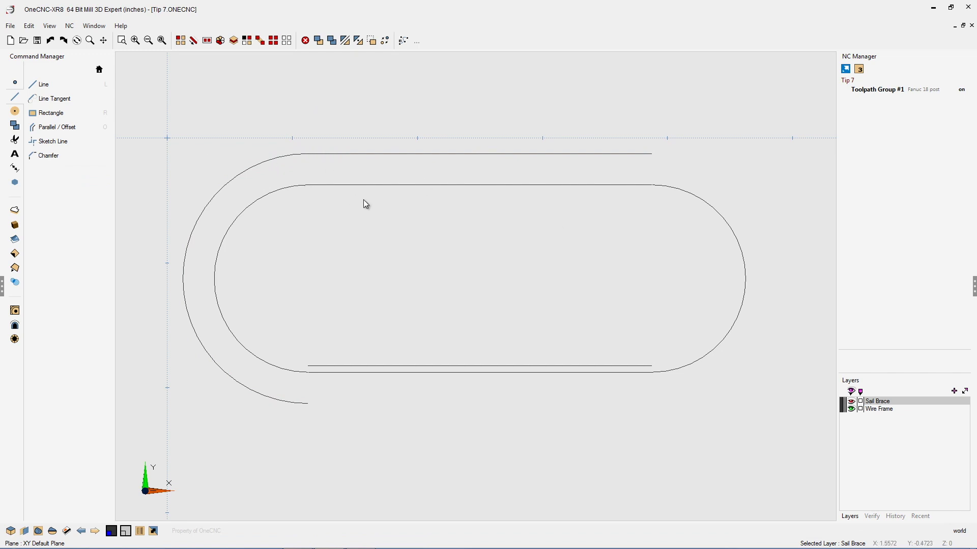
Step: Undo the single offsets, try an outward offset of the whole slot loop, then undo it
key("ctrl+z")
key("ctrl+z")
key("ctrl+z")
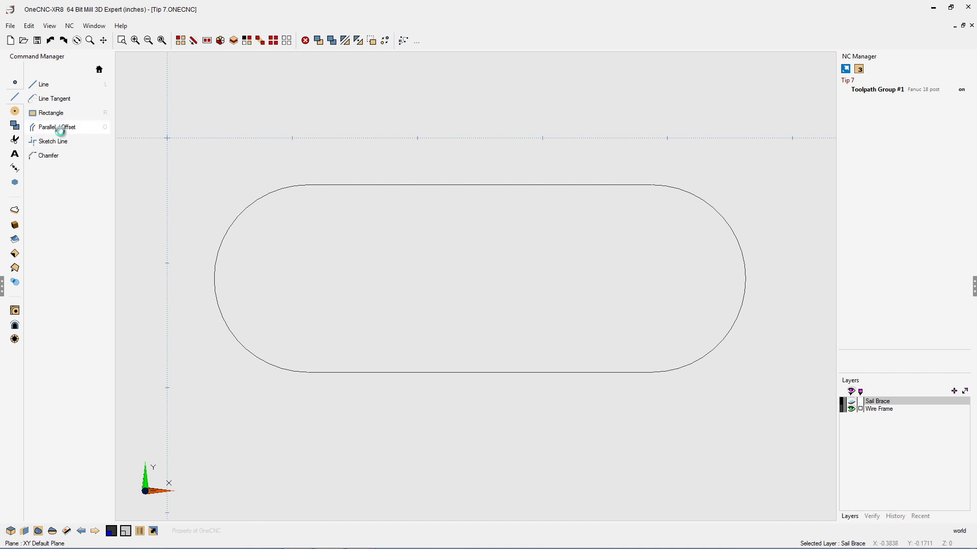
left_click(61, 129)
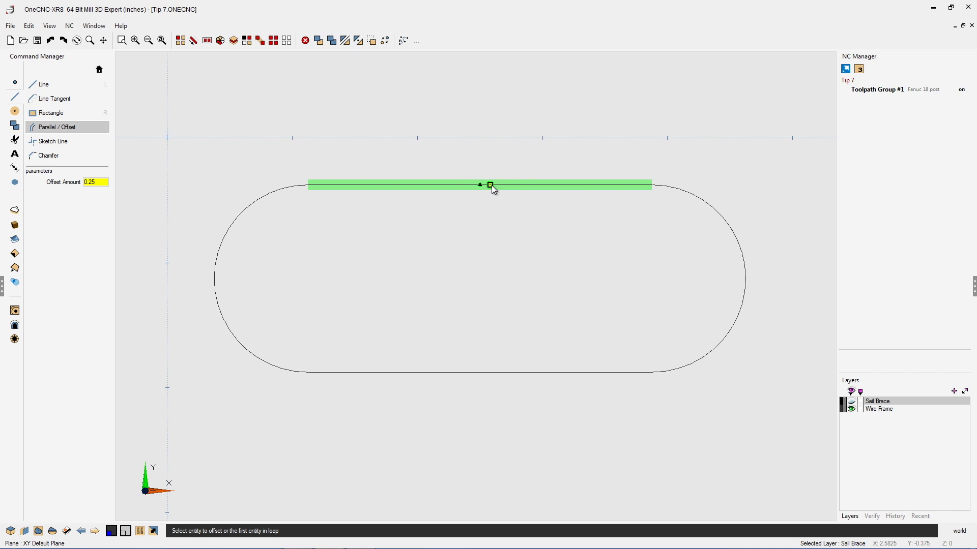
left_click(492, 186)
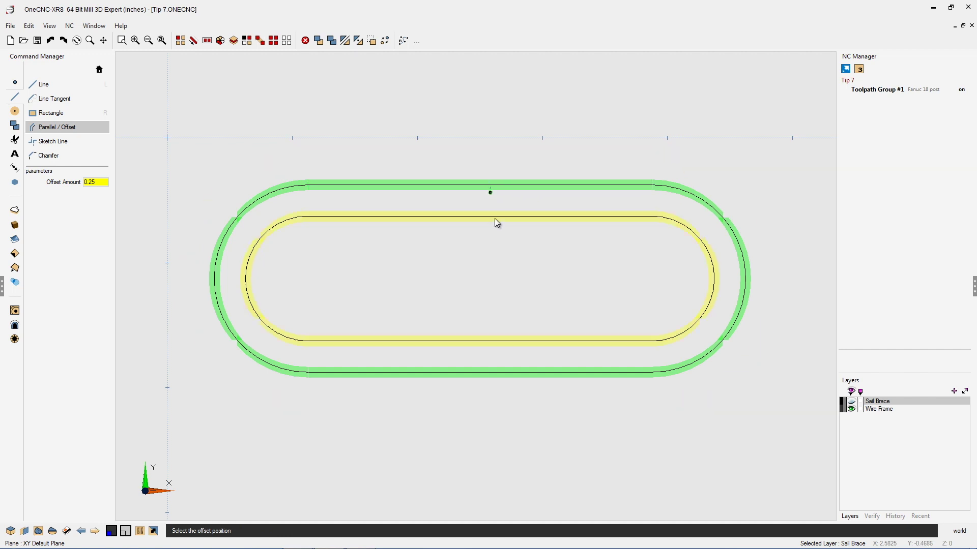
left_click(506, 171)
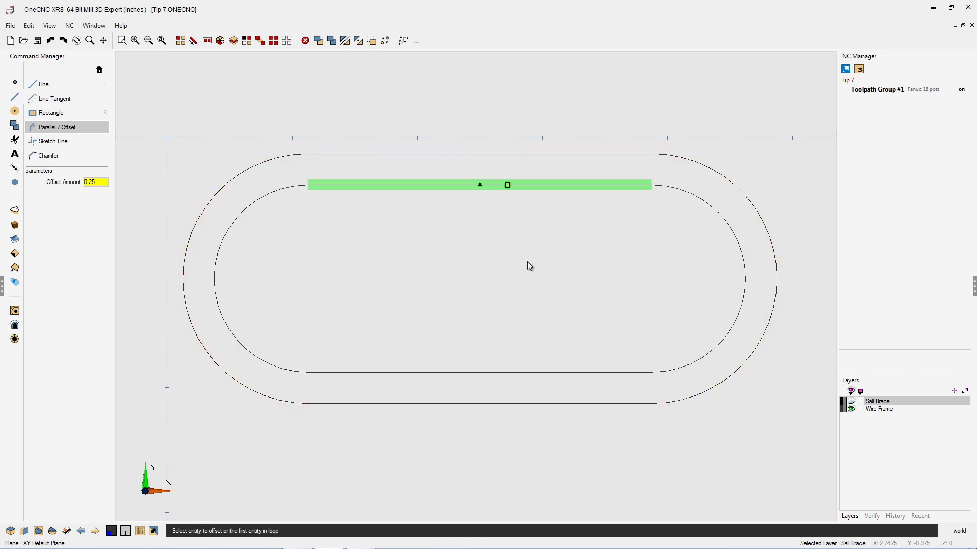
right_click(489, 180)
scroll(492, 209, "down", 2)
scroll(487, 214, "up", 2)
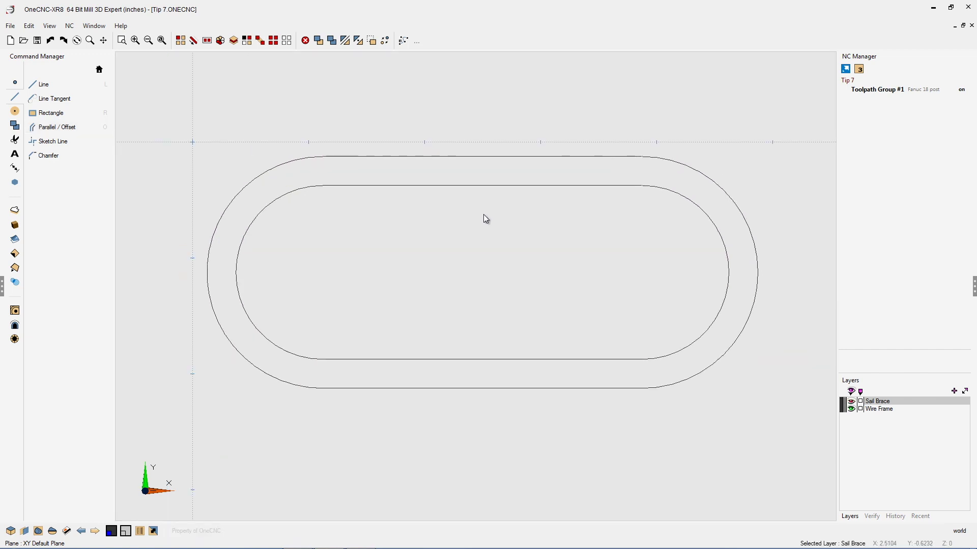
key("ctrl+z")
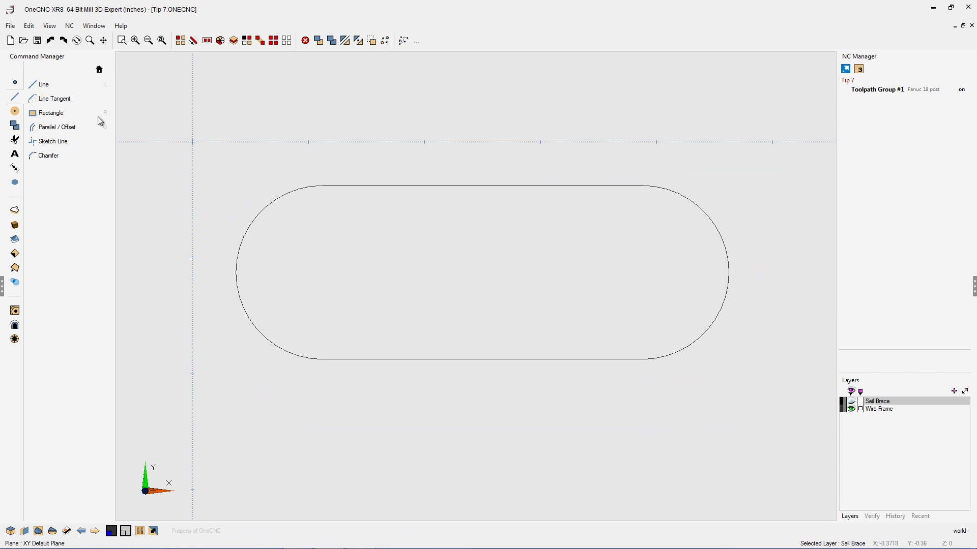
Step: Open Shapes > Advanced offset and set distance .125, depth 0, Side of Arrow
left_click(100, 70)
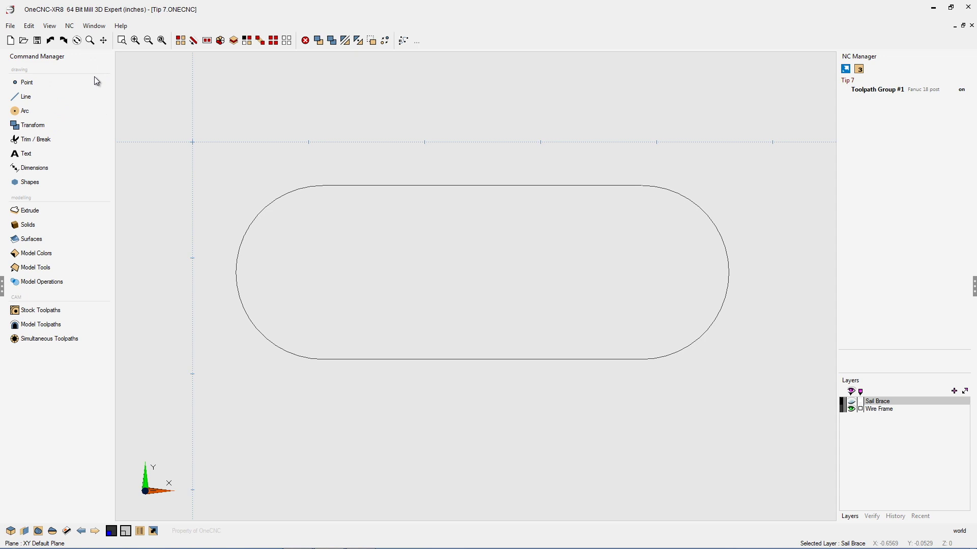
left_click(50, 186)
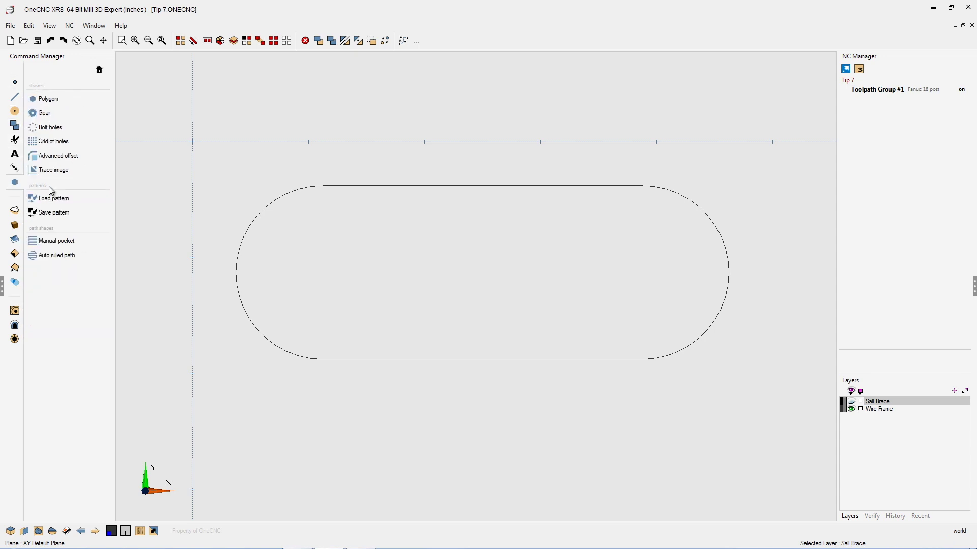
left_click(60, 158)
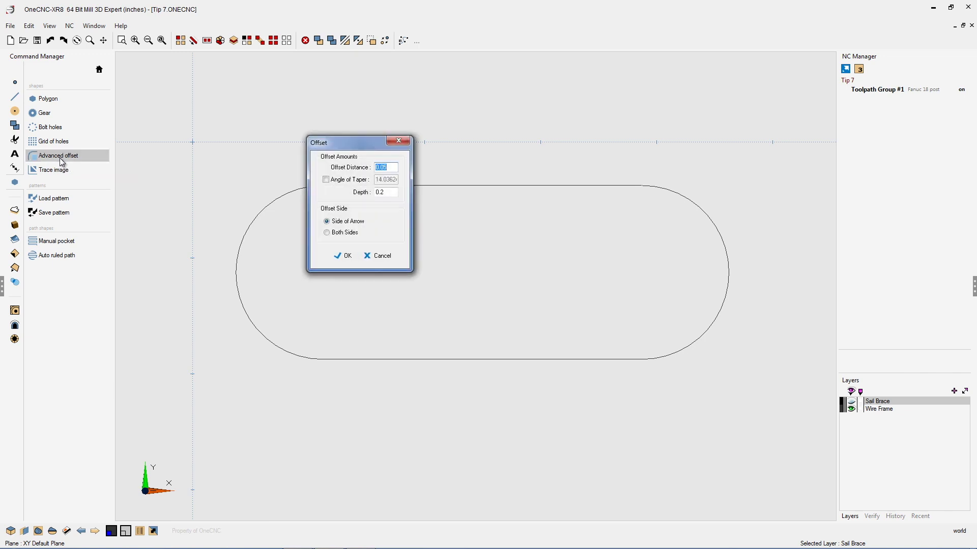
left_click_drag(339, 142, 171, 67)
left_click(213, 118)
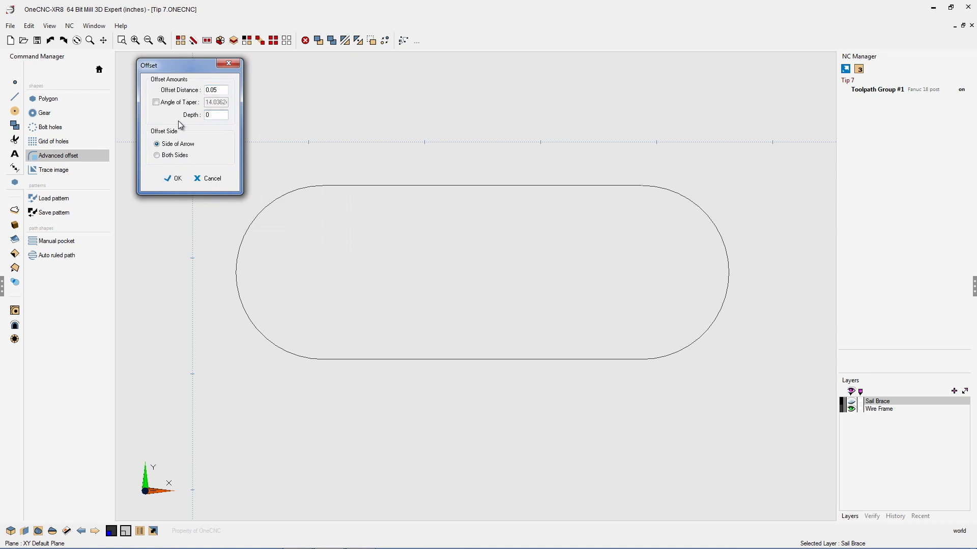
left_click_drag(223, 90, 206, 91)
key("BackSpace")
Step: Accept the 0.125 settings and offset the whole slot outline outward
left_click(176, 178)
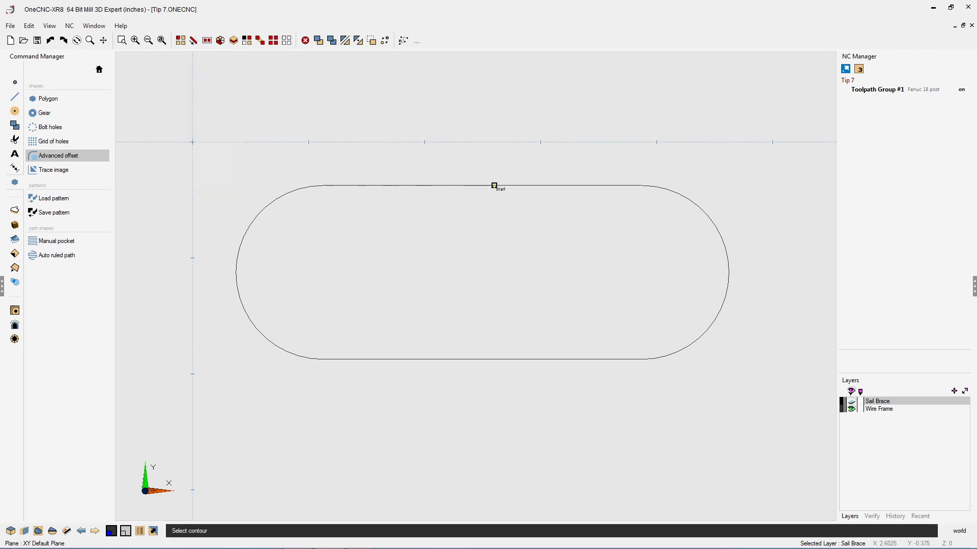
left_click(494, 186)
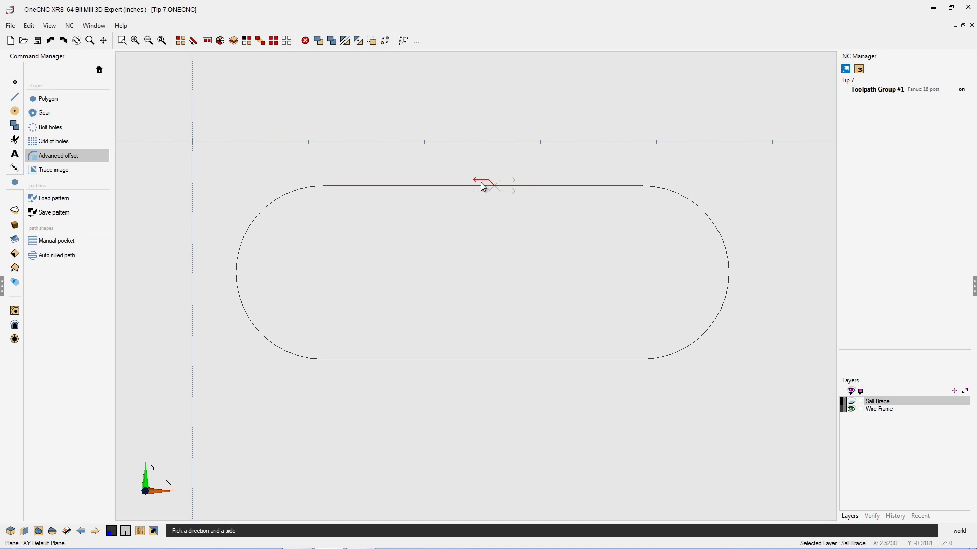
left_click(511, 184)
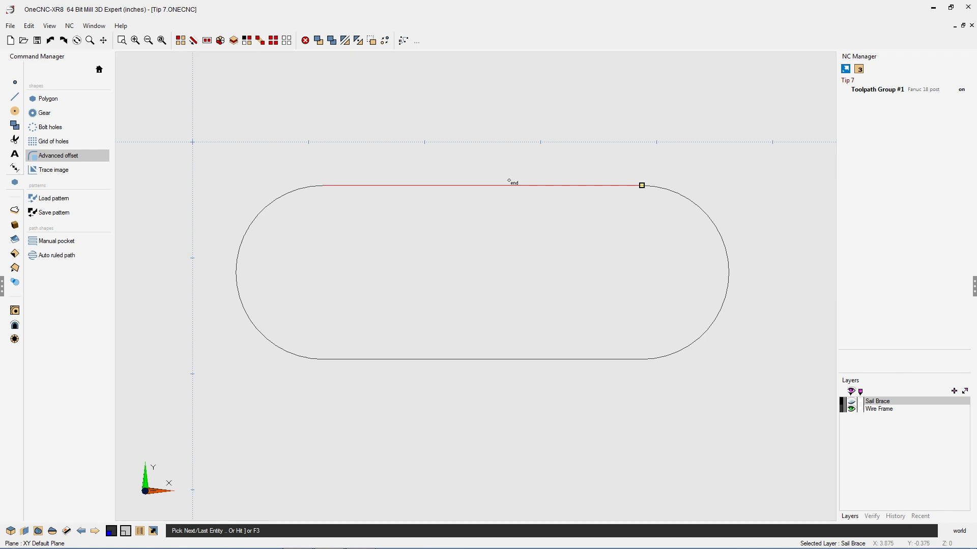
key("F3")
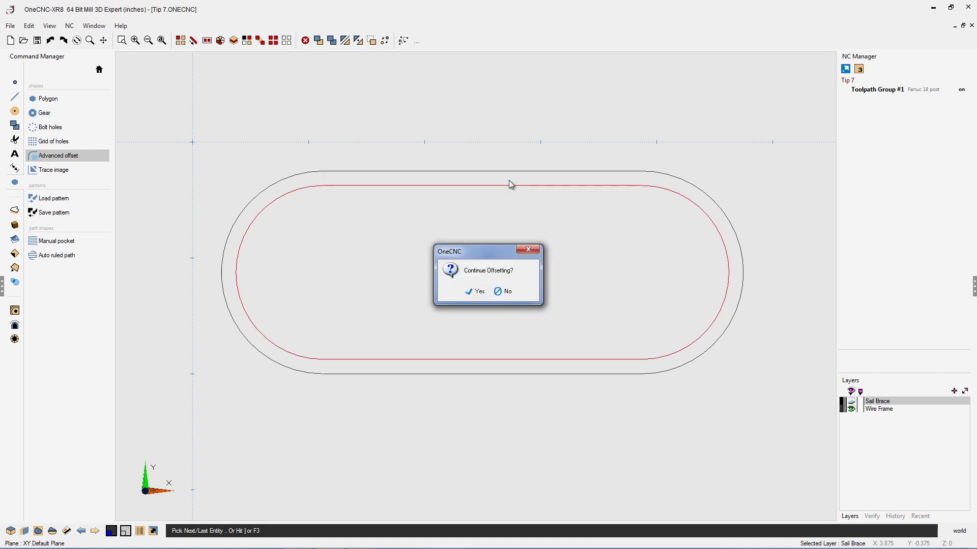
Step: Add further outward offset loops, stop, then undo them all
left_click(479, 292)
left_click(479, 292)
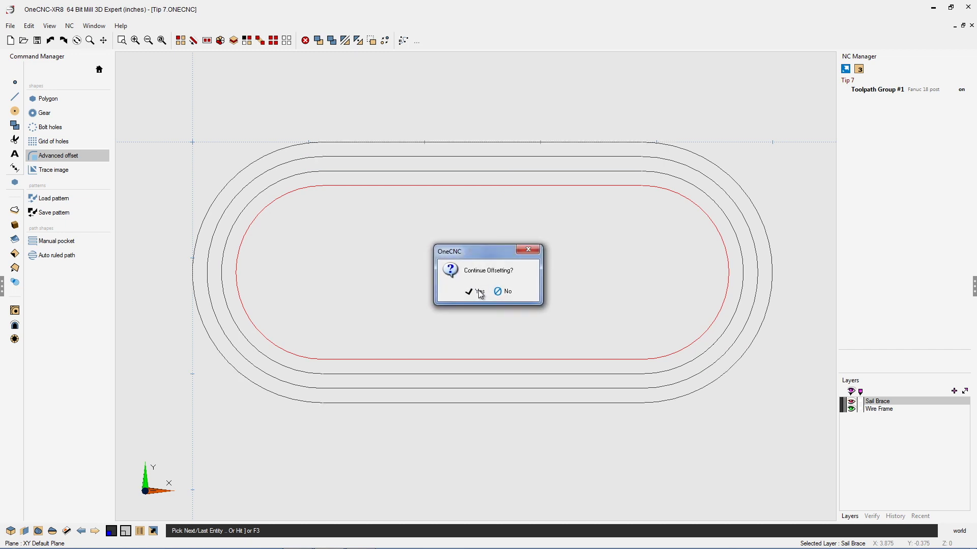
left_click(479, 292)
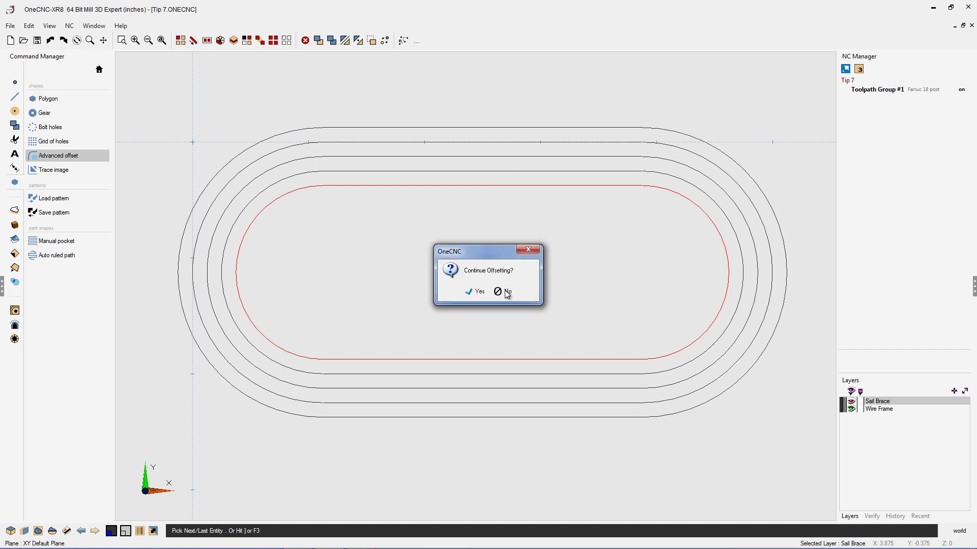
left_click(503, 291)
key("ctrl+z")
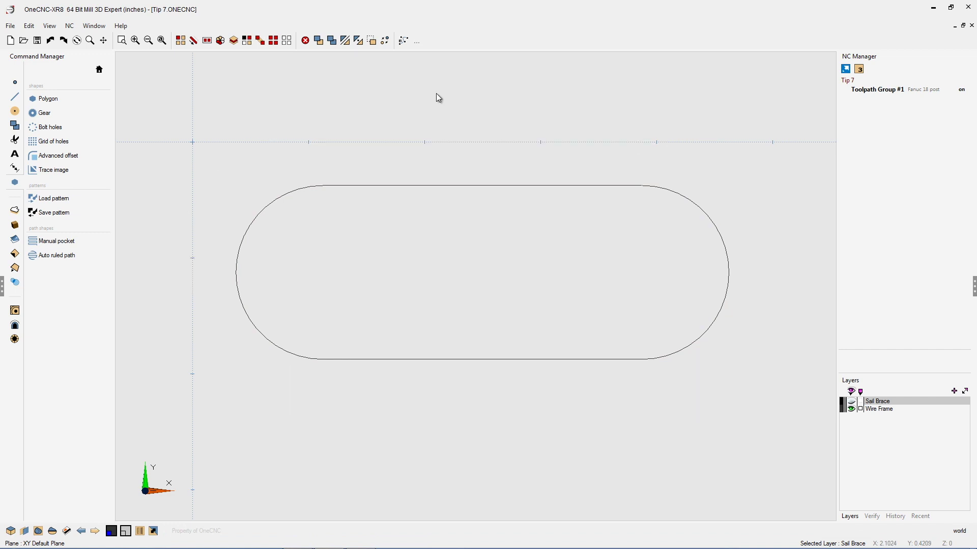
Step: Offset the slot 0.125 over a range from the top edge to the bottom edge, adding two more curves
left_click(75, 159)
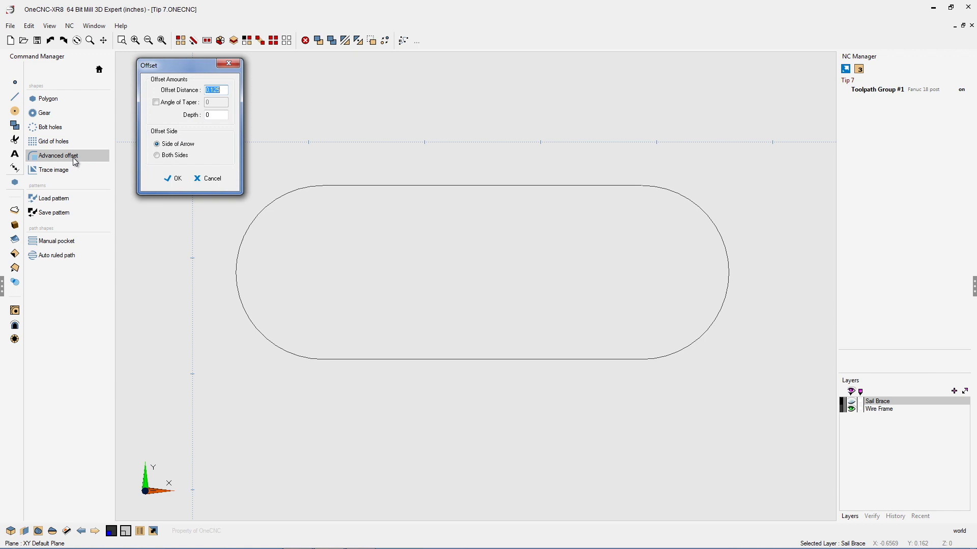
left_click(175, 178)
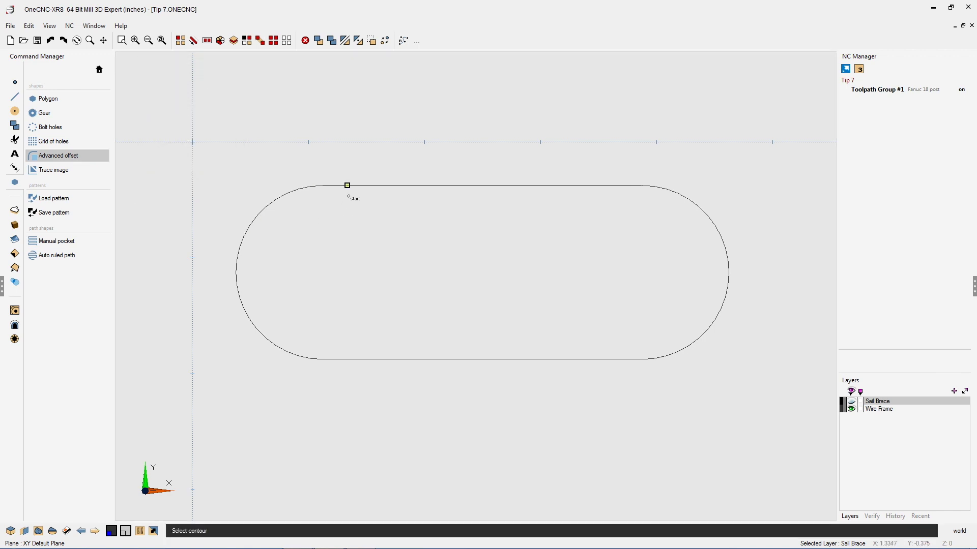
left_click(376, 185)
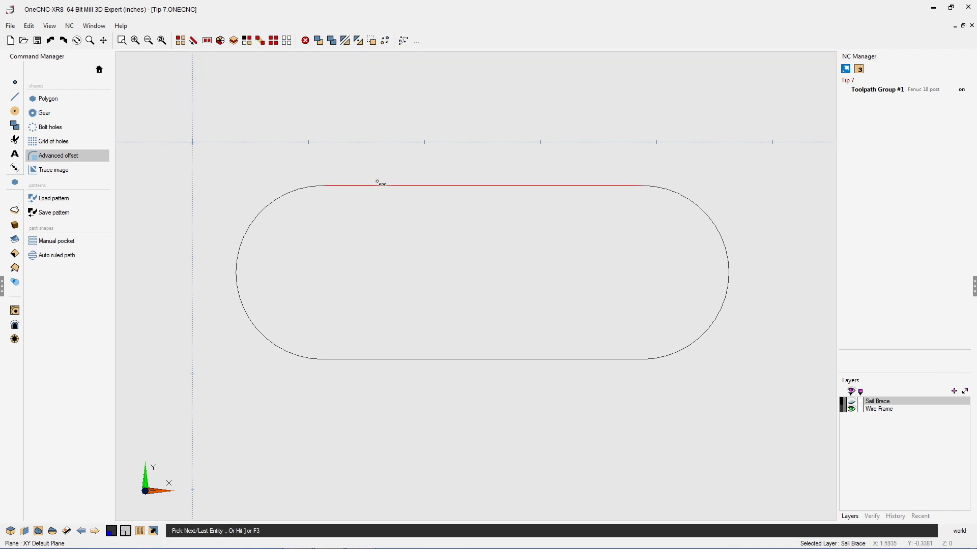
left_click(352, 358)
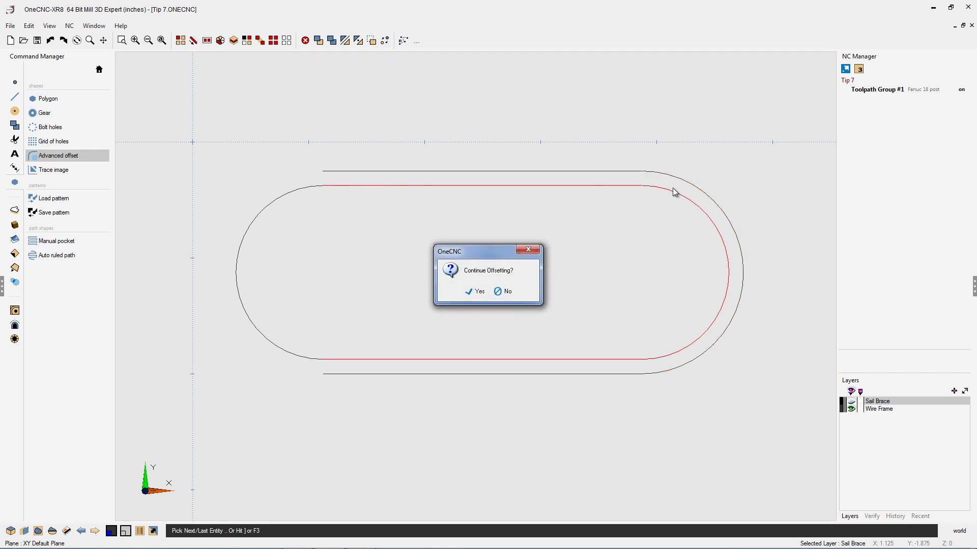
left_click(482, 293)
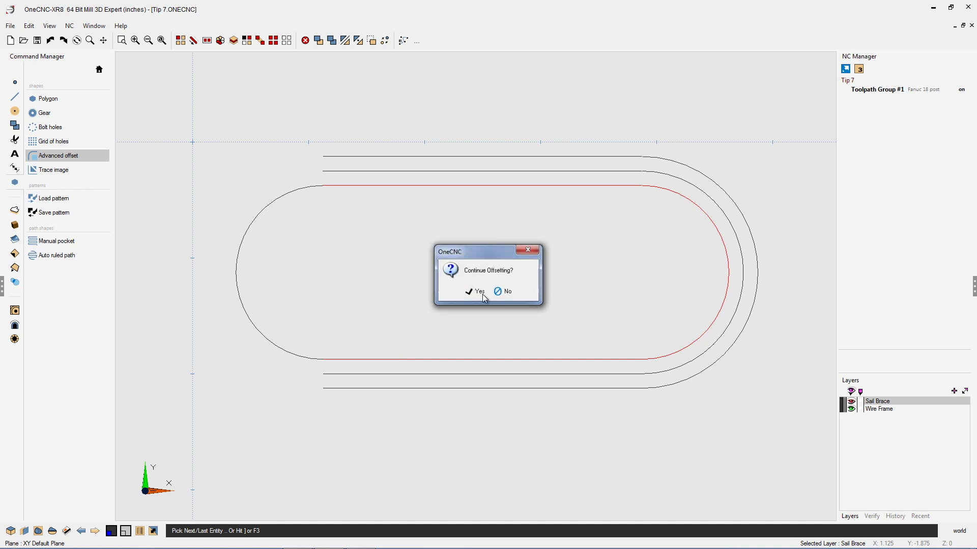
left_click(483, 294)
left_click(503, 295)
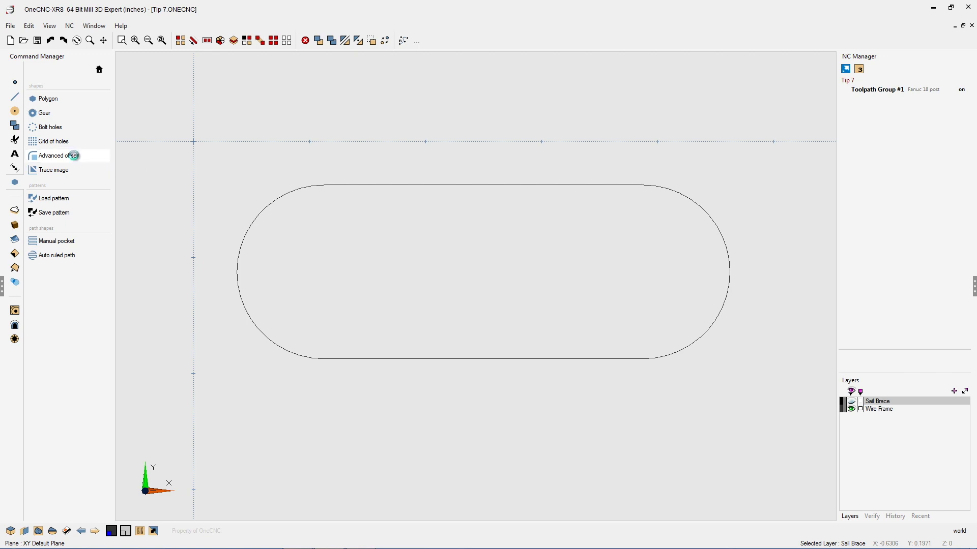
Step: Set the Advanced offset Depth to 0.2 and accept the settings
left_click(77, 160)
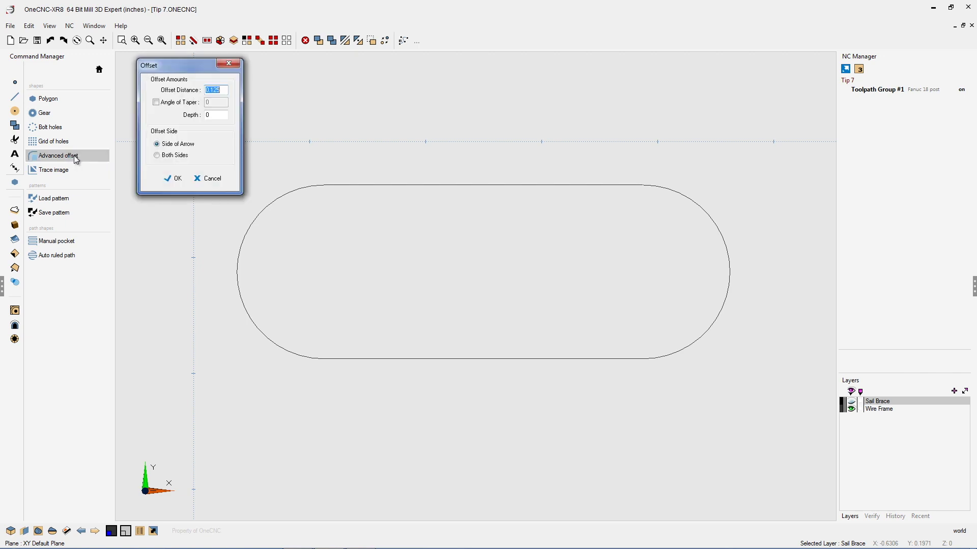
double_click(215, 116)
left_click_drag(226, 91, 203, 91)
left_click_drag(218, 117, 201, 114)
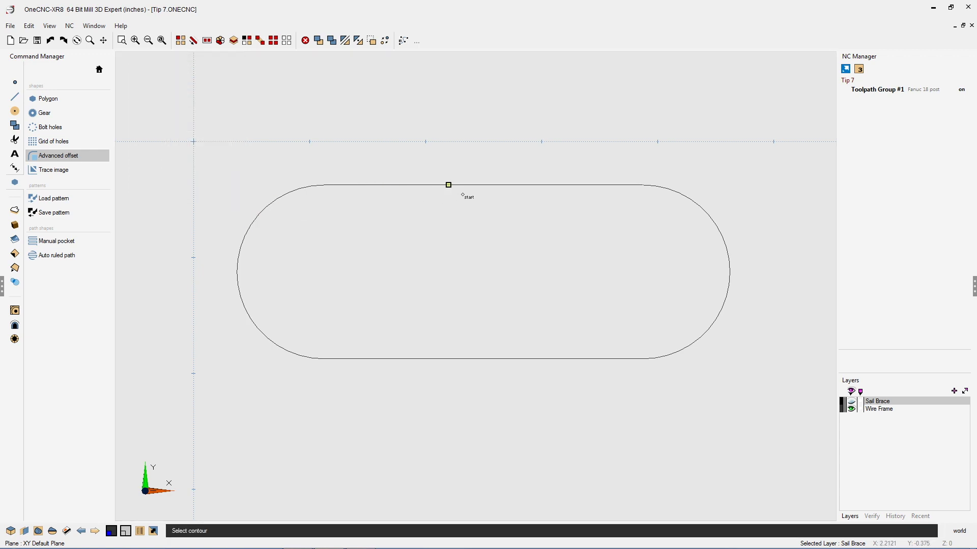
left_click(463, 194)
Step: Create three outward loops stepping 0.2 deeper each, then tilt the view to see them
left_click(480, 181)
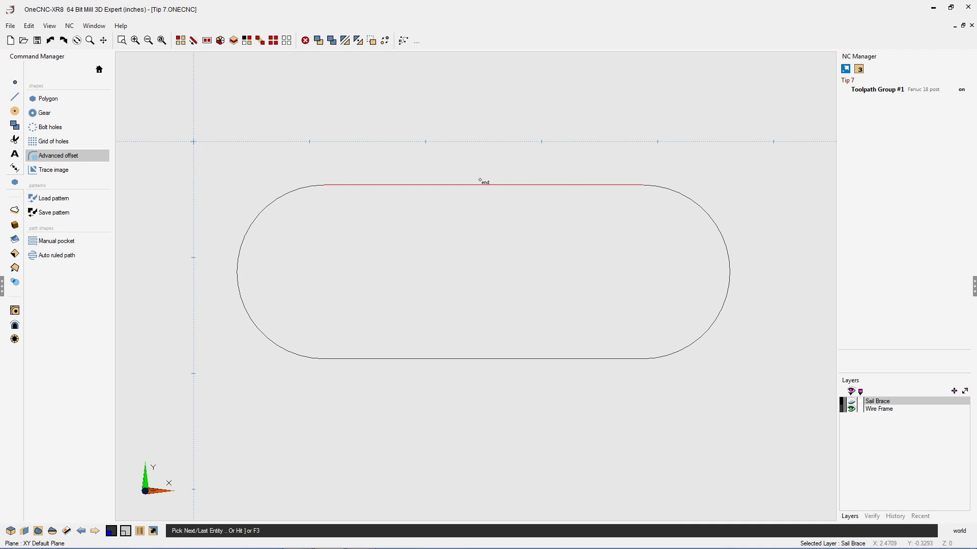
left_click(479, 182)
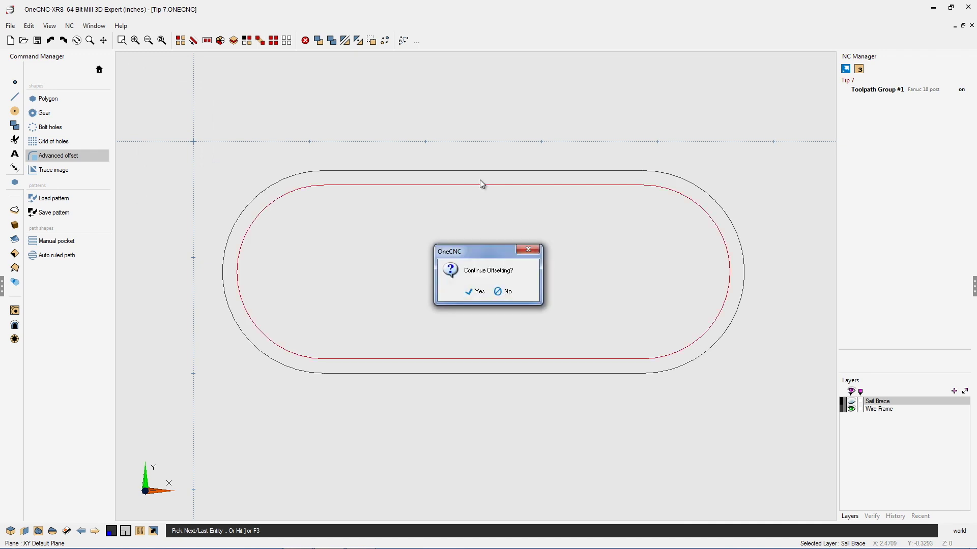
left_click(483, 293)
left_click(480, 292)
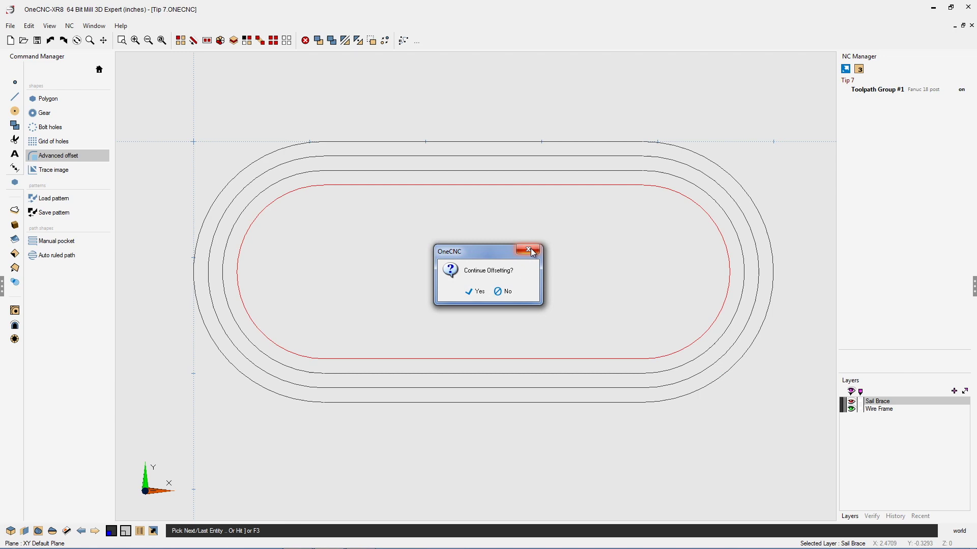
left_click(503, 292)
middle_click_drag(496, 319, 457, 243)
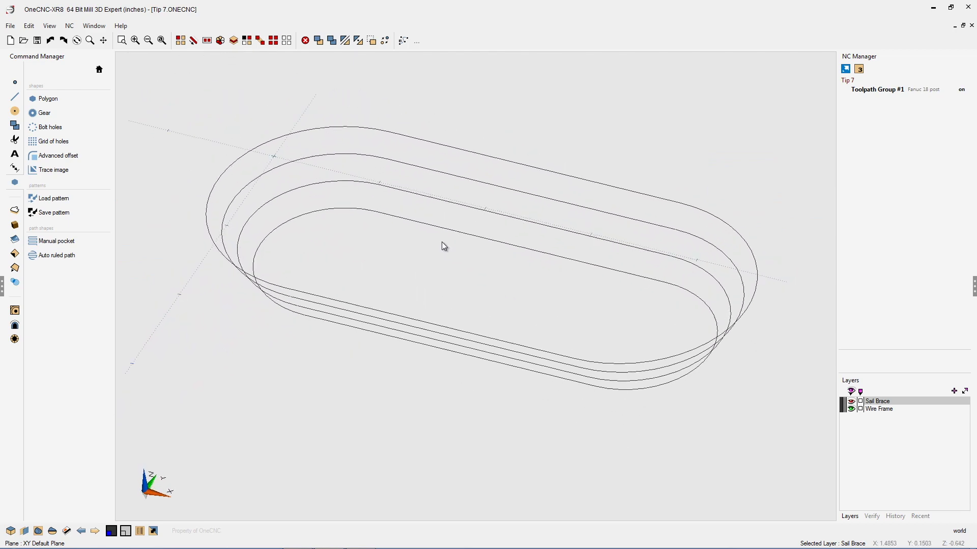
Step: Undo the stepped loops and set Advanced offset to a 45° Angle of Taper
key("ctrl+z")
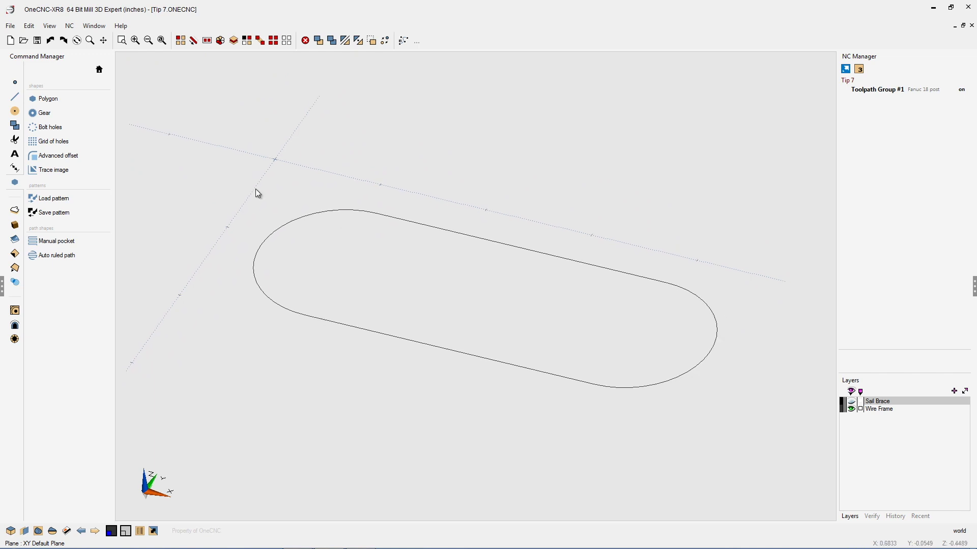
left_click(61, 160)
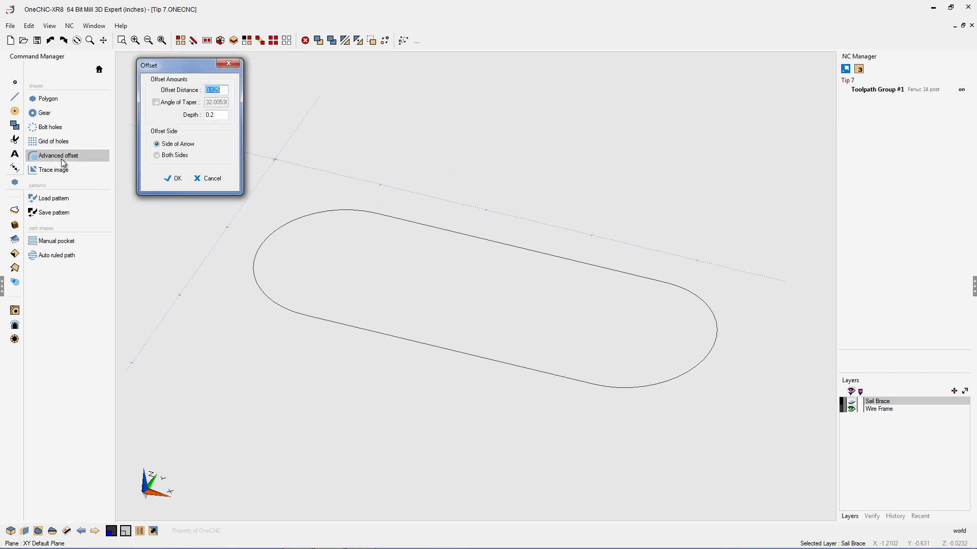
left_click(156, 103)
mouse_move(206, 102)
left_mouse_down()
mouse_move(235, 101)
mouse_move(220, 100)
left_mouse_up()
type("45")
left_click(180, 178)
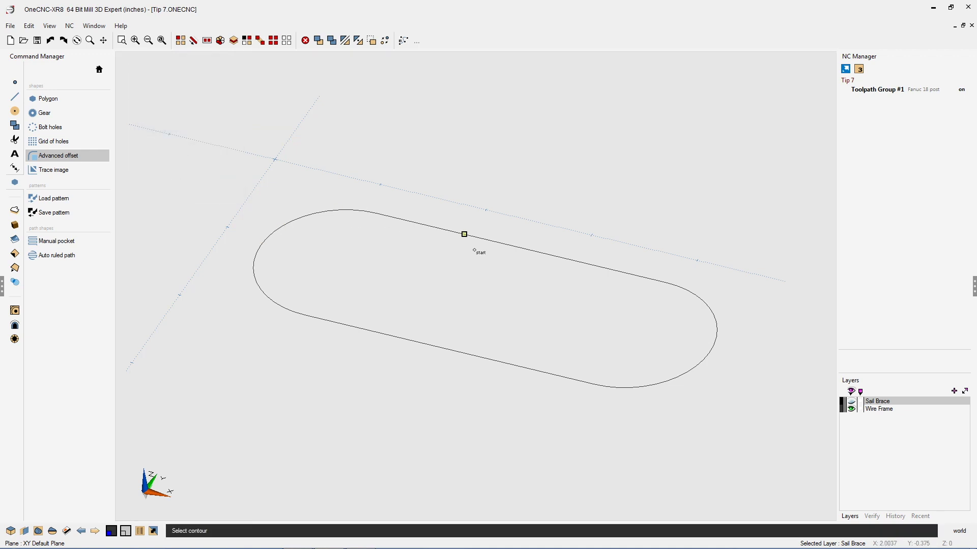
Step: Create three outward tapered offset loops and tilt the view to see the taper
left_click(498, 245)
left_click(498, 240)
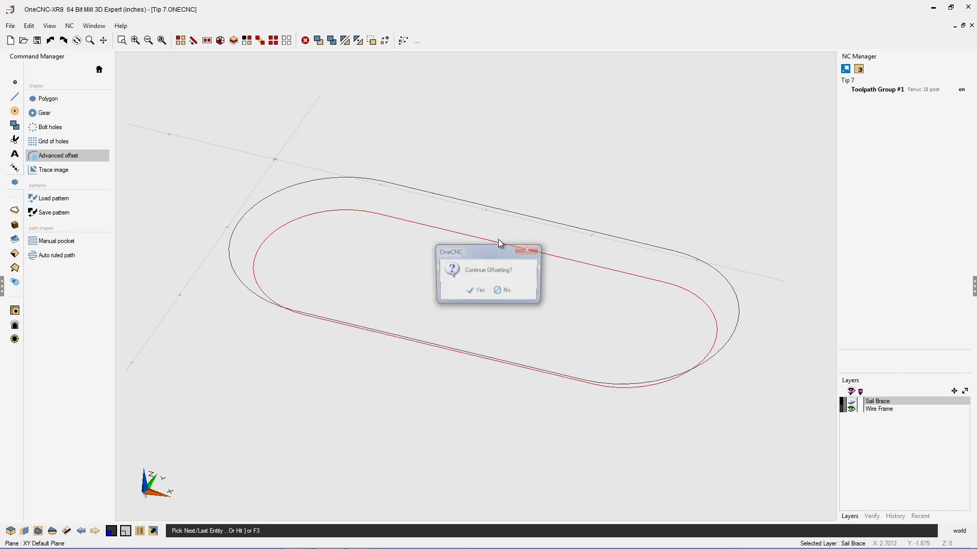
left_click(484, 293)
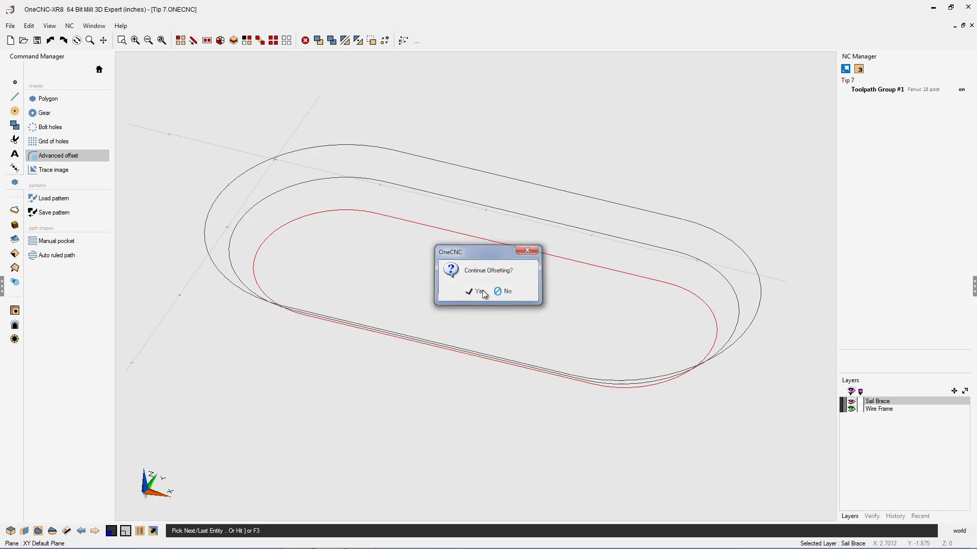
left_click(483, 294)
left_click(505, 294)
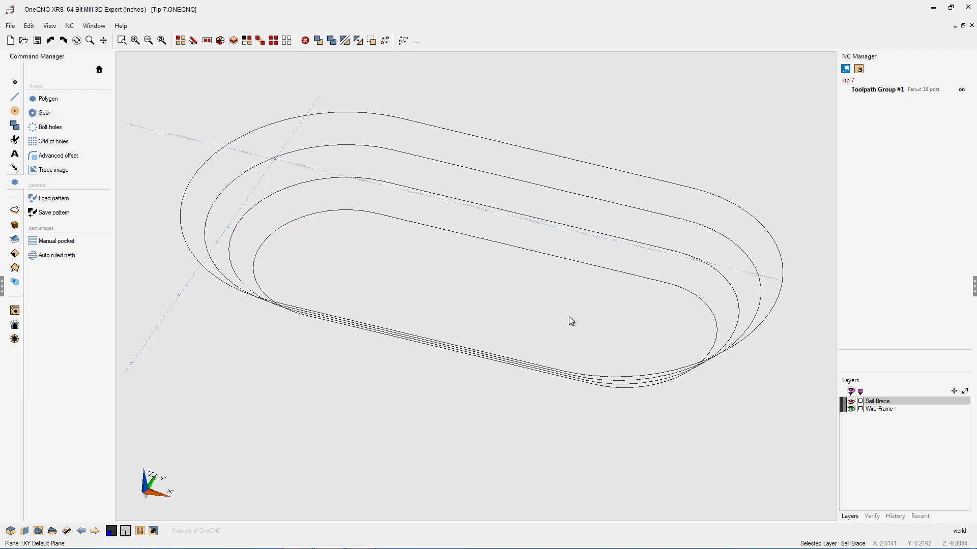
middle_click_drag(569, 321, 621, 255)
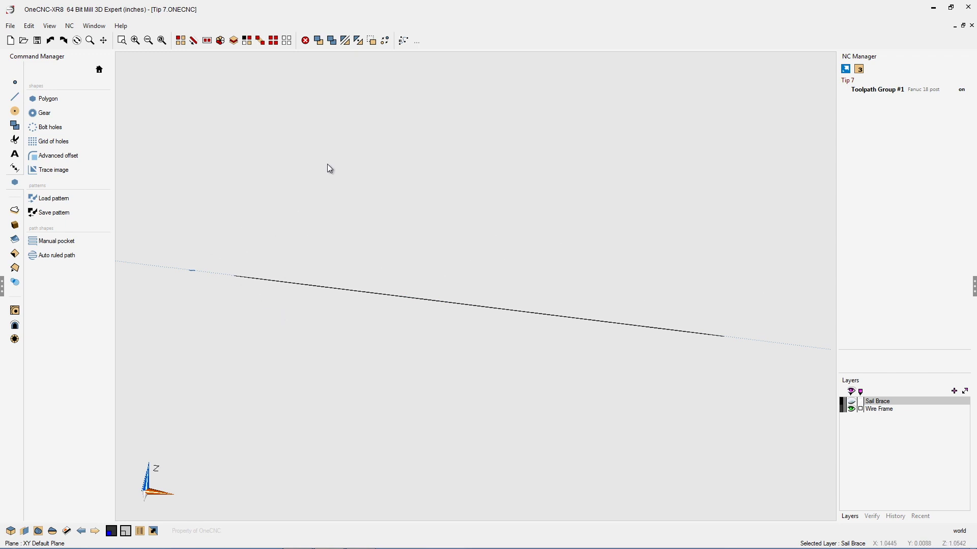
Step: Return to top view and set Advanced offset to depth 0, distance .05
middle_click_drag(373, 220, 411, 261)
key("Home")
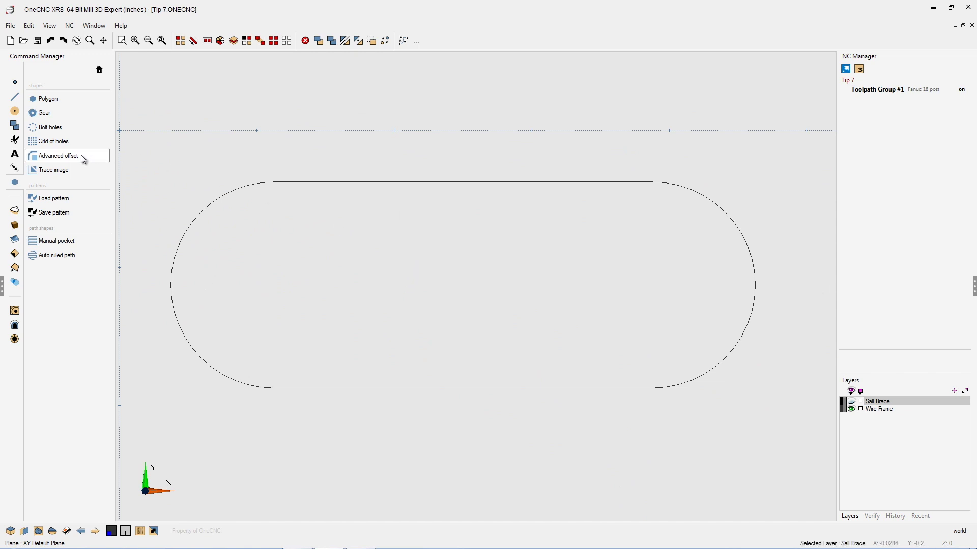
left_click(58, 156)
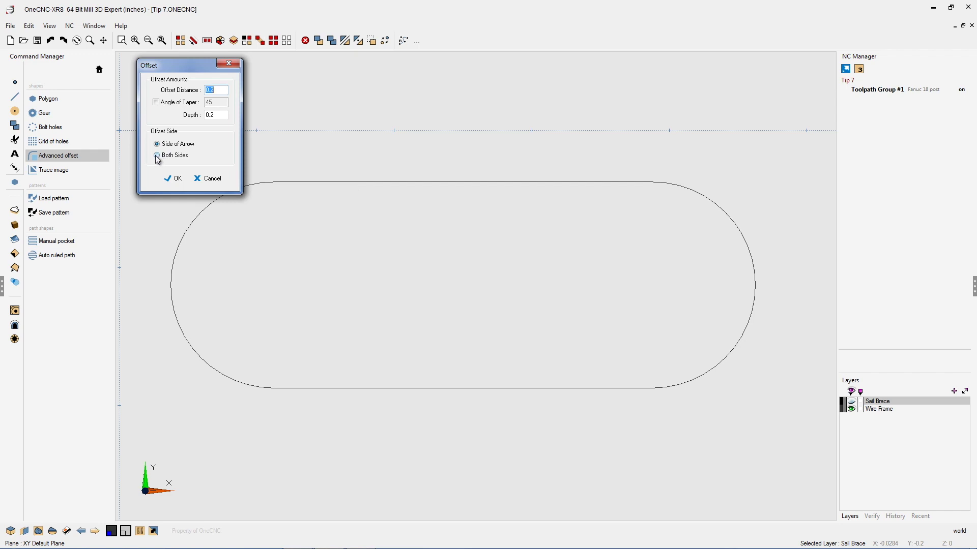
double_click(221, 119)
type("0")
double_click(223, 90)
type(".05")
Step: Offset the slot outline 0.05 to both sides, one loop inside and one outside
left_click(178, 179)
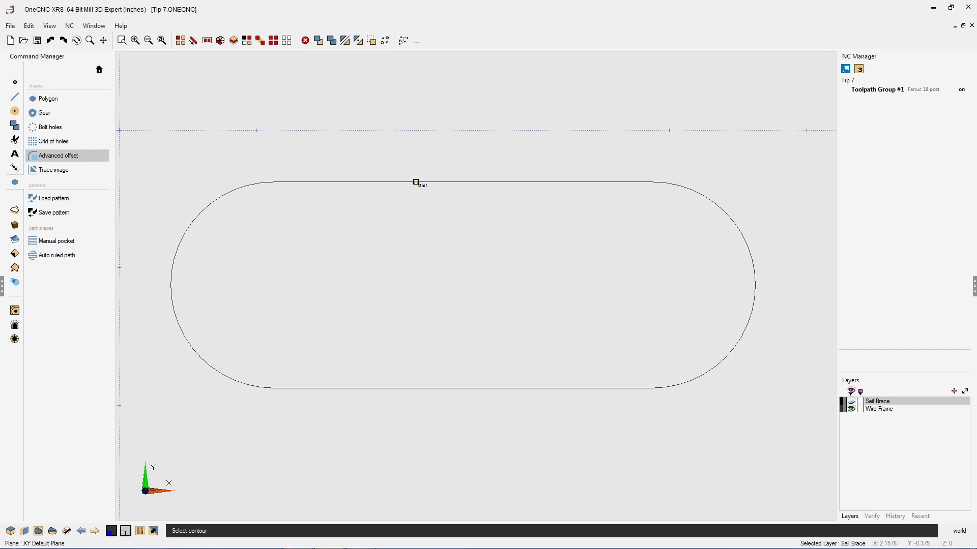
left_click(434, 177)
left_click(435, 180)
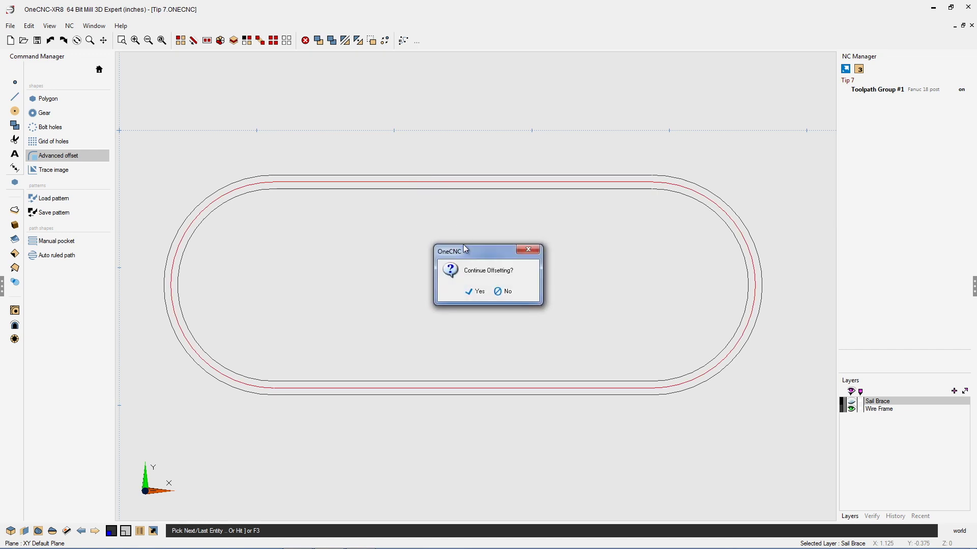
left_click(504, 292)
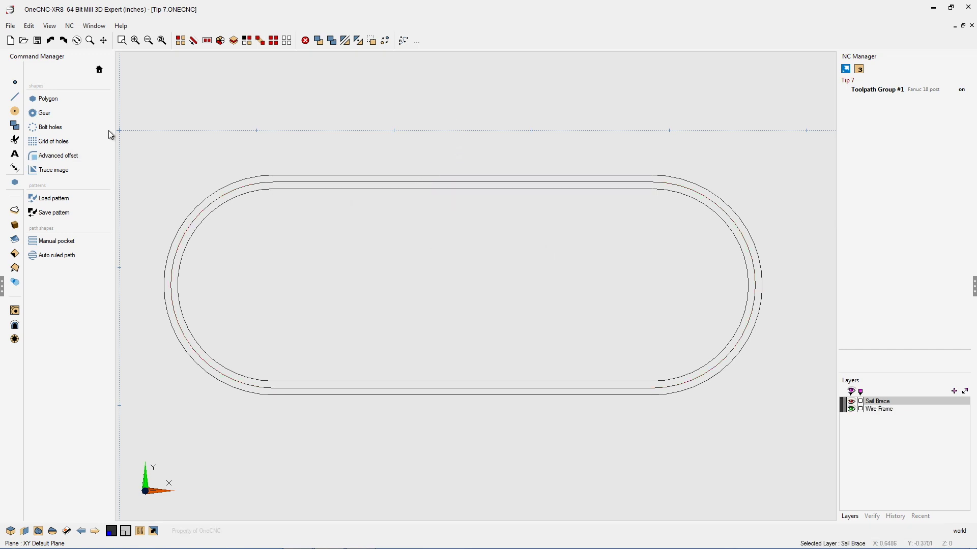
Step: Clear the both-sides offset curves, make the Sail Brace layer visible, and orbit to see the blue solid
left_click(851, 401)
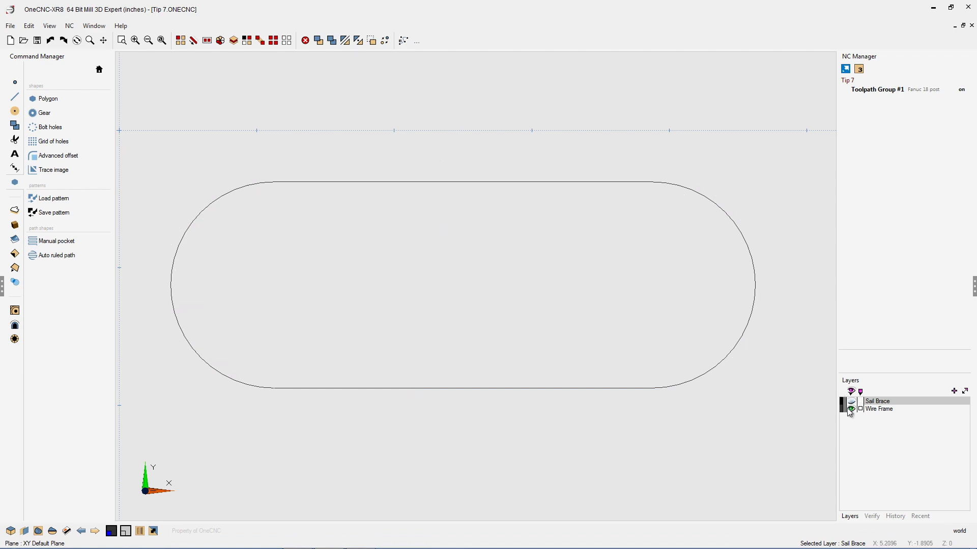
left_click(851, 401)
middle_click_drag(584, 349, 517, 263)
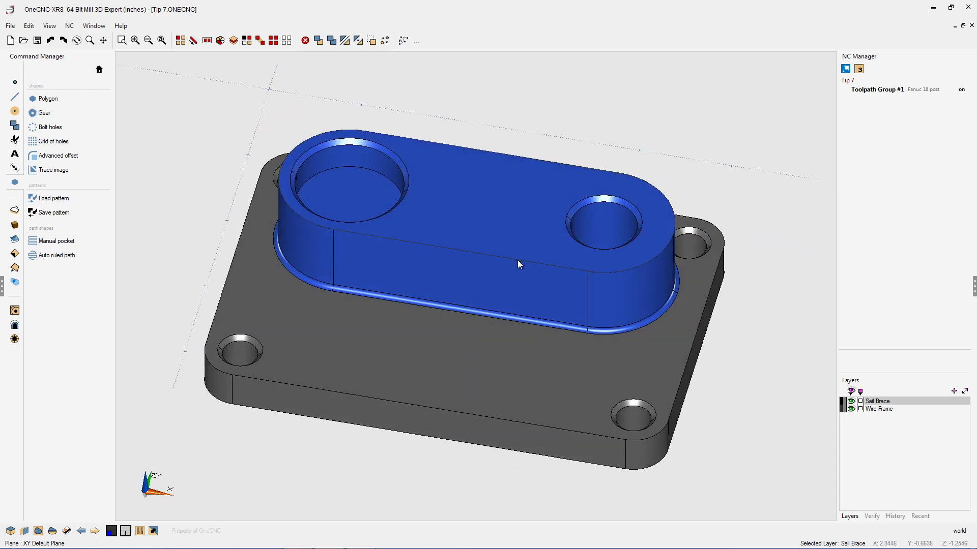